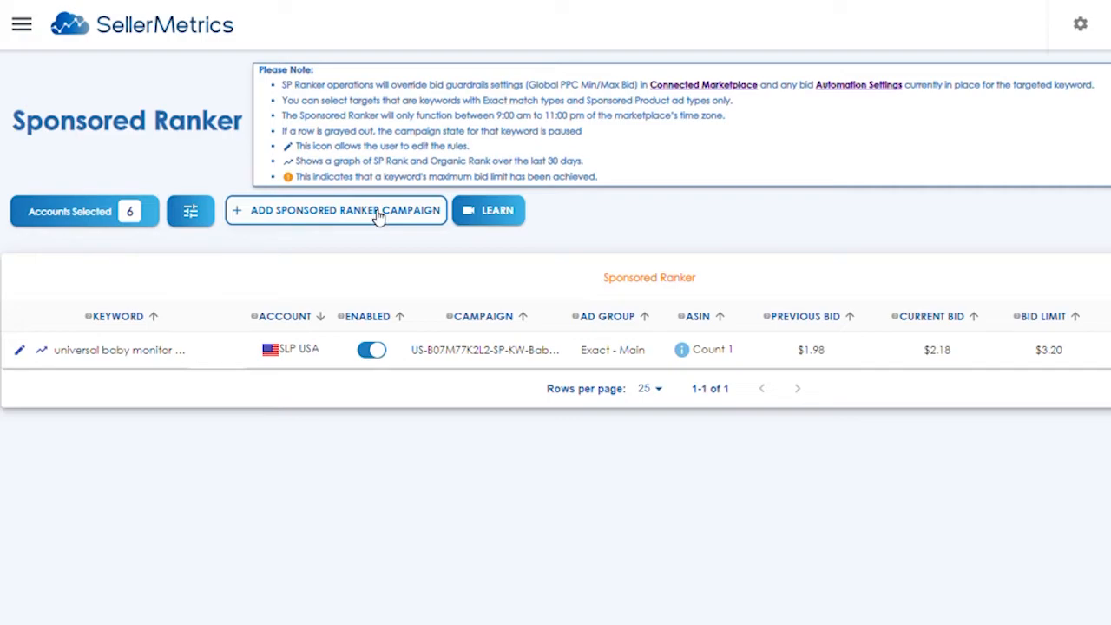
Start a new Sponsored Ranker campaign for account SLP USA with the campaign US-B07M77K2L2-SP-KW-Baby Mount
left_click(378, 216)
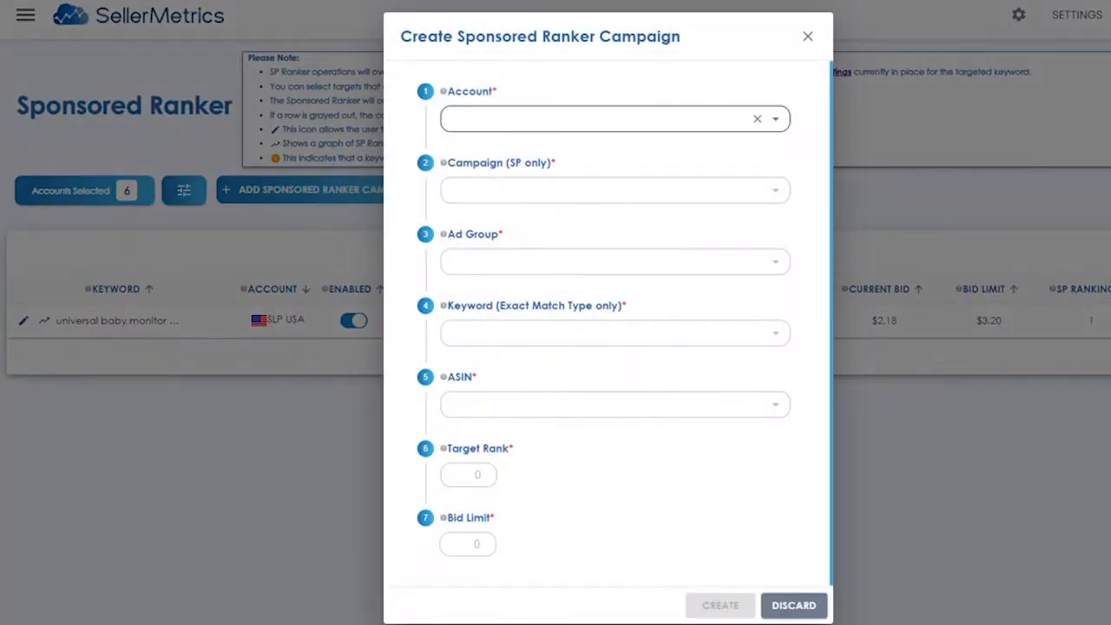
left_click(542, 118)
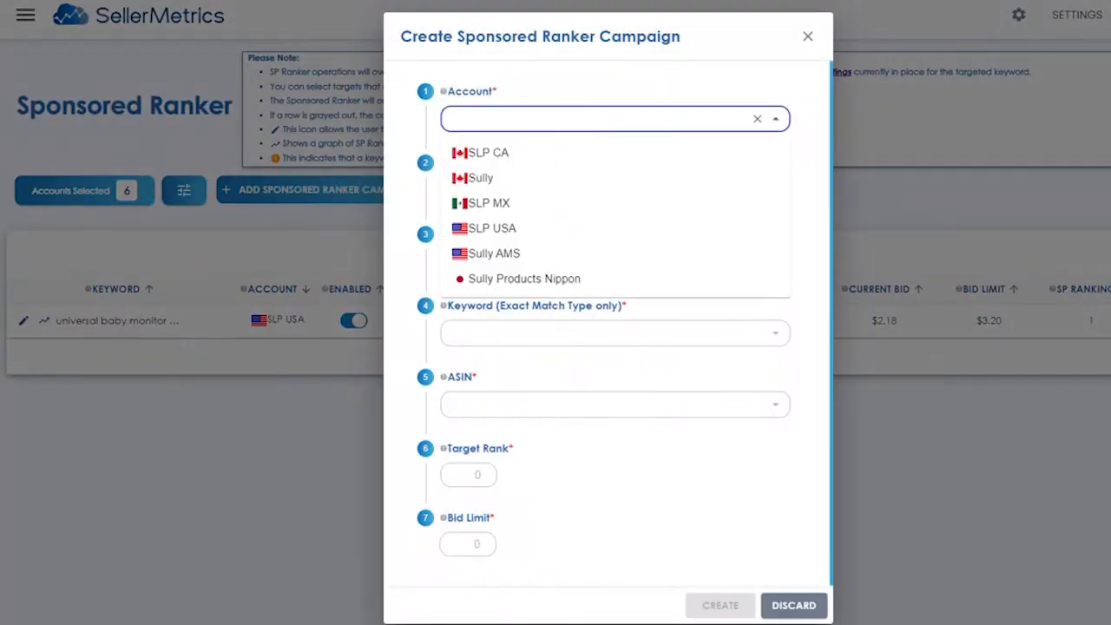
left_click(506, 228)
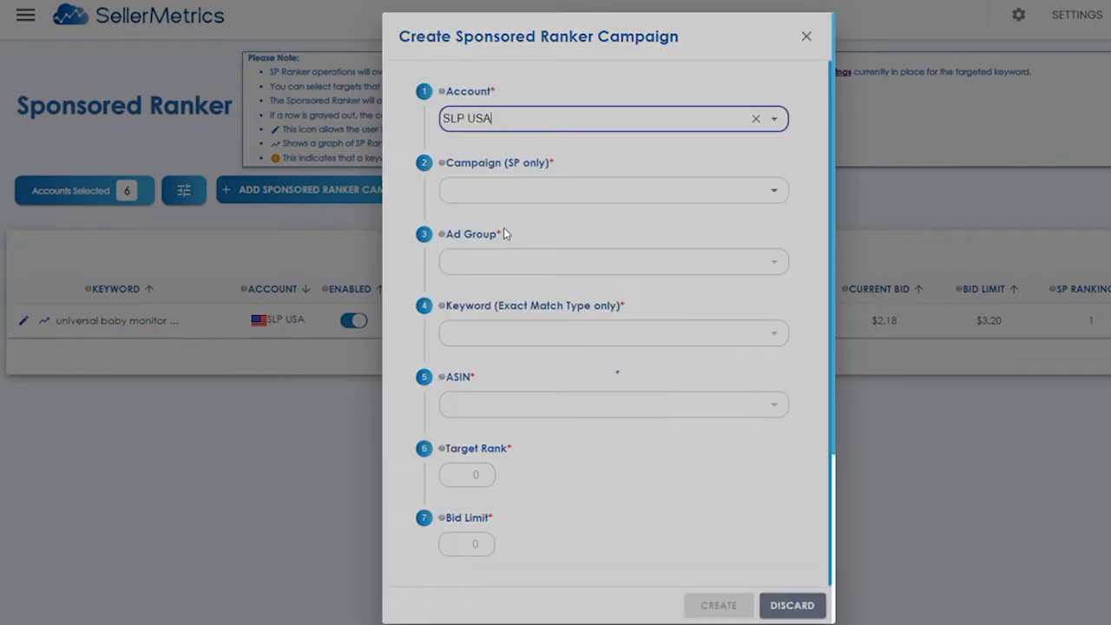
left_click(536, 183)
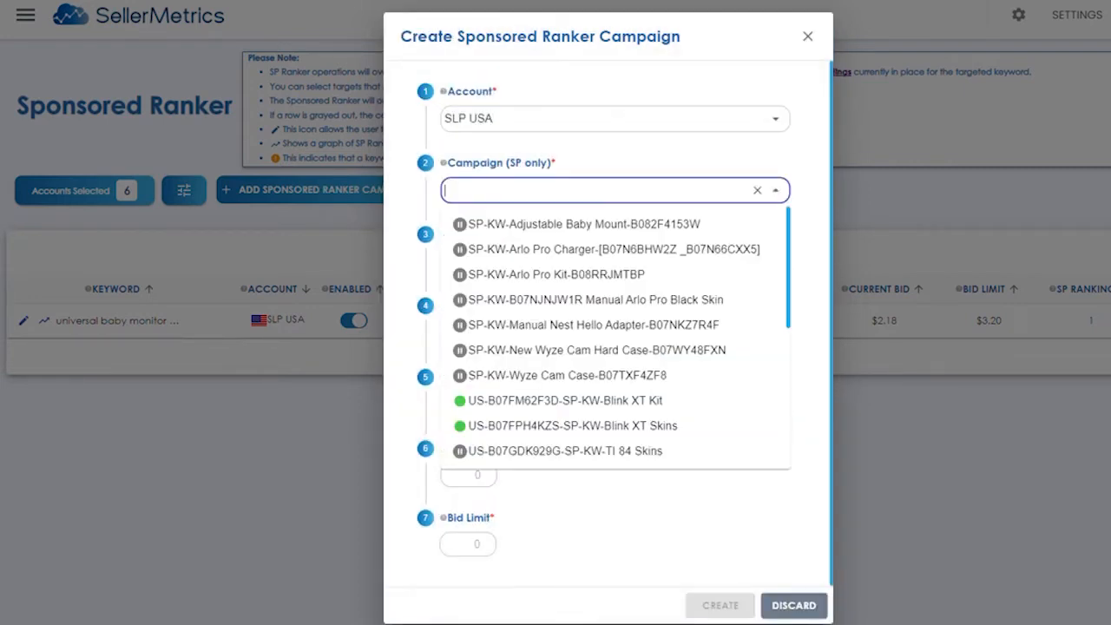
type("babn")
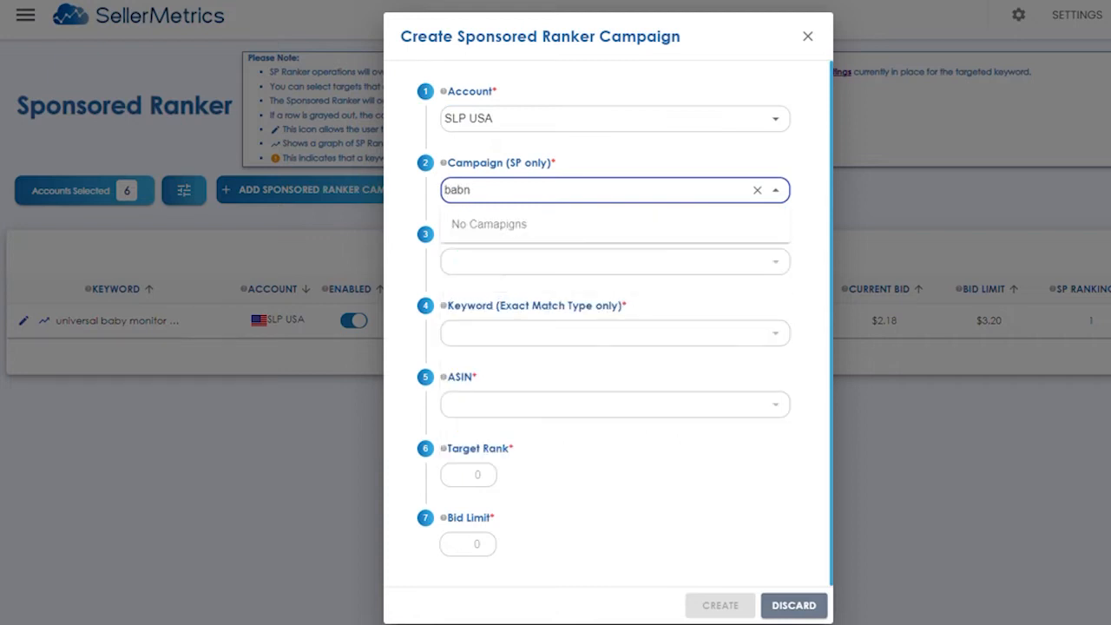
key("BackSpace")
type("y")
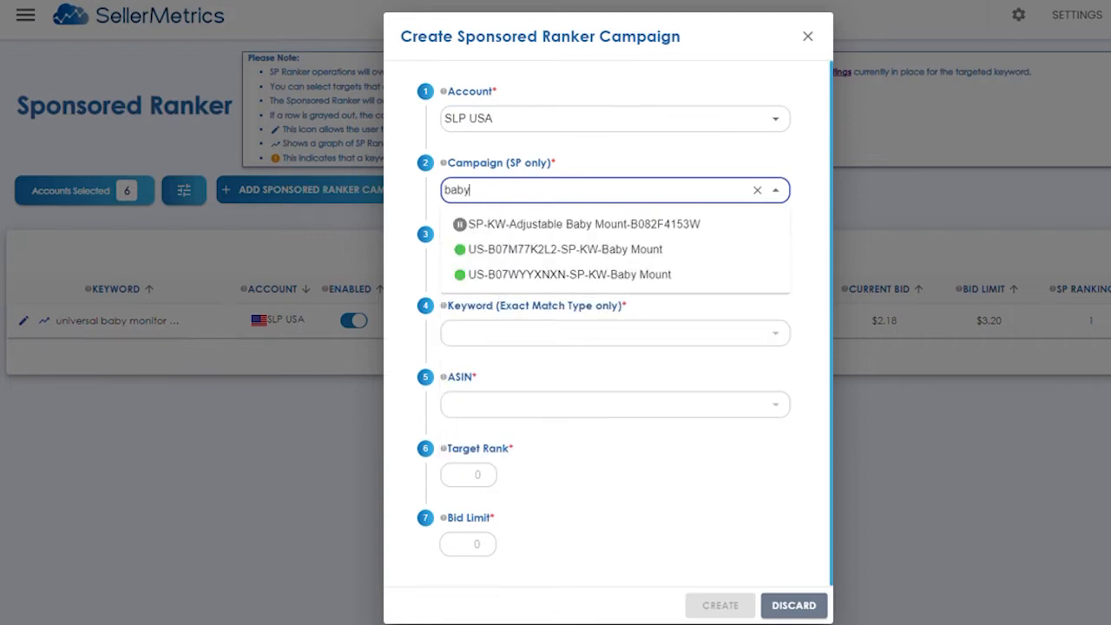
left_click(640, 249)
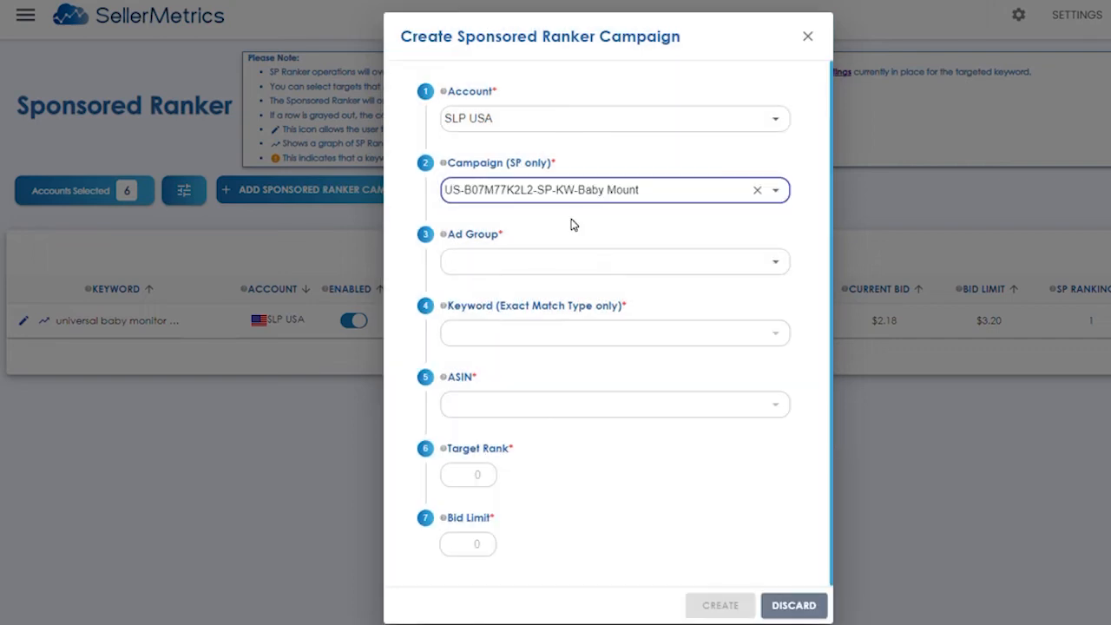
Choose the ad group Exact - Main and the exact match keyword "baby monitor corner wall mount"
left_click(575, 262)
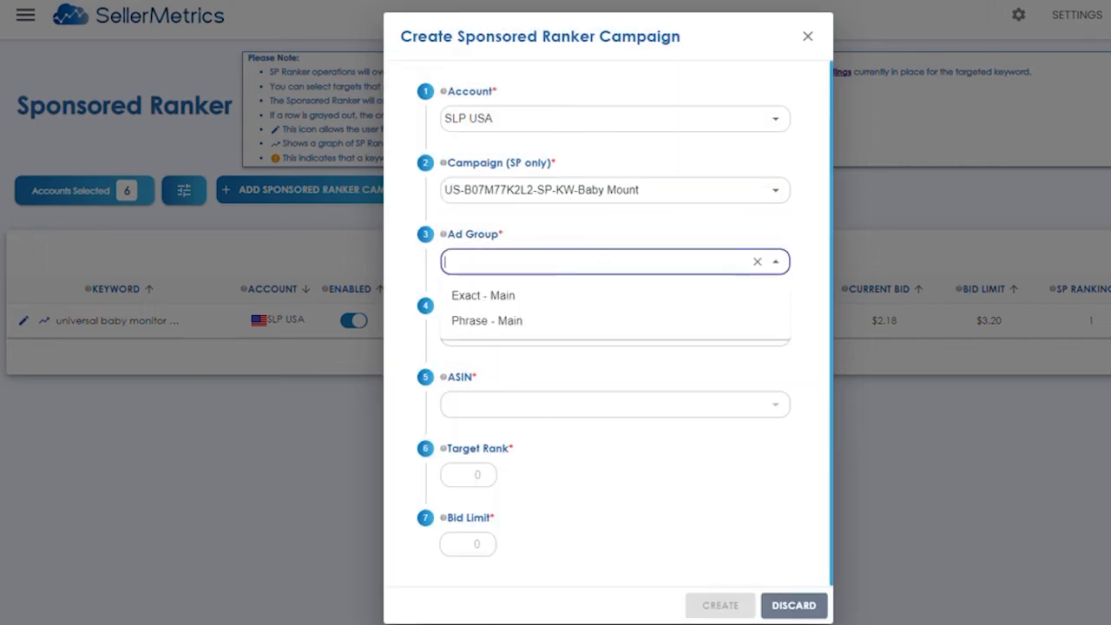
left_click(520, 297)
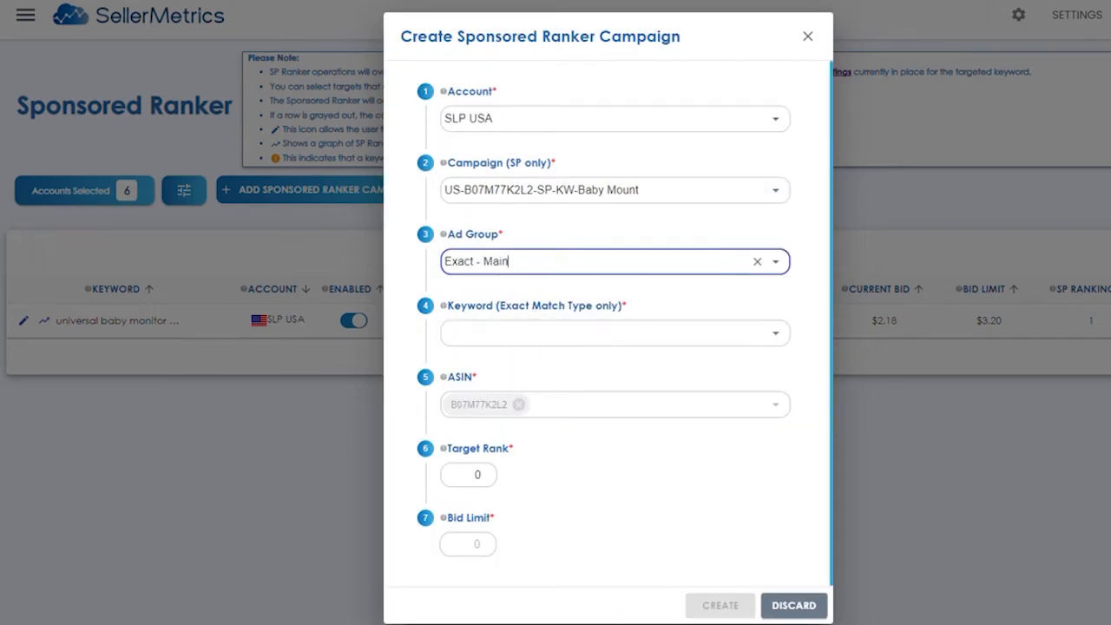
left_click(536, 330)
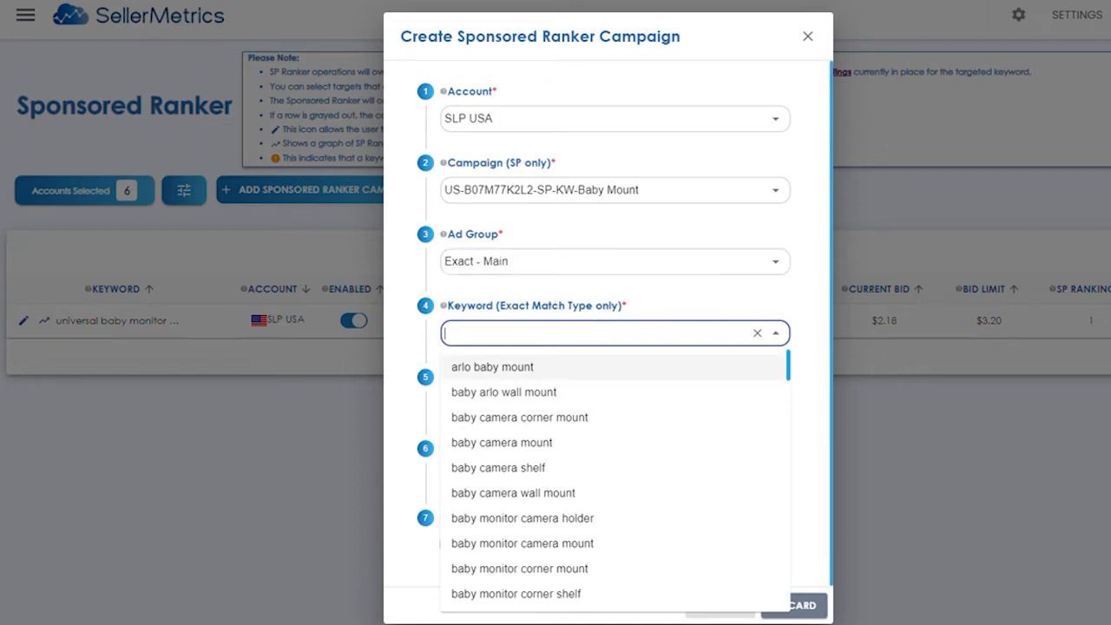
scroll(625, 442, "down", 2)
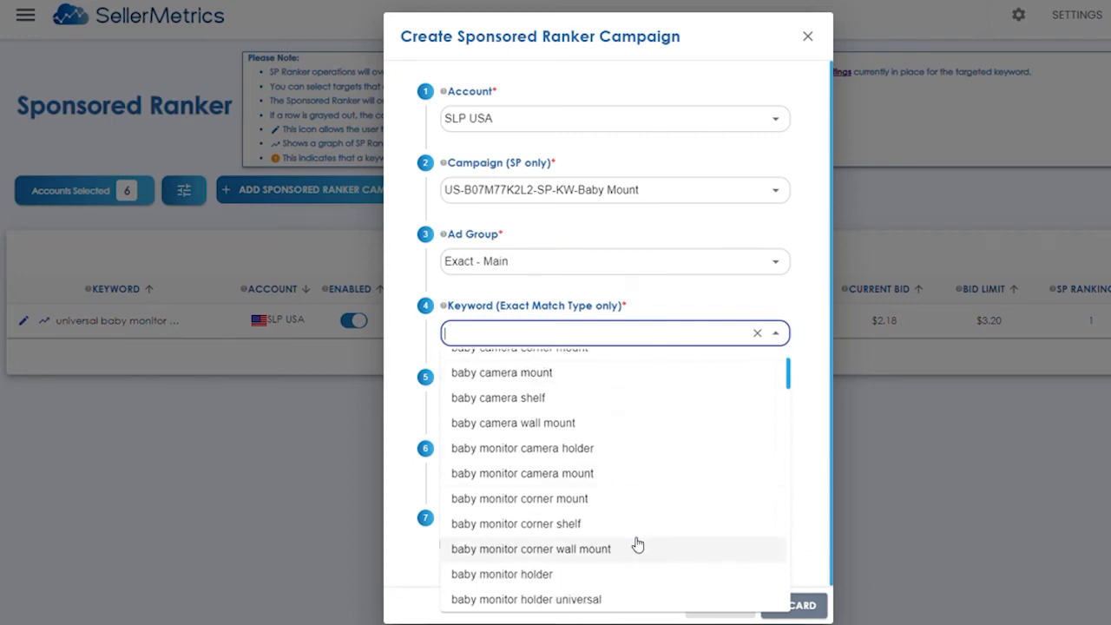
left_click(573, 556)
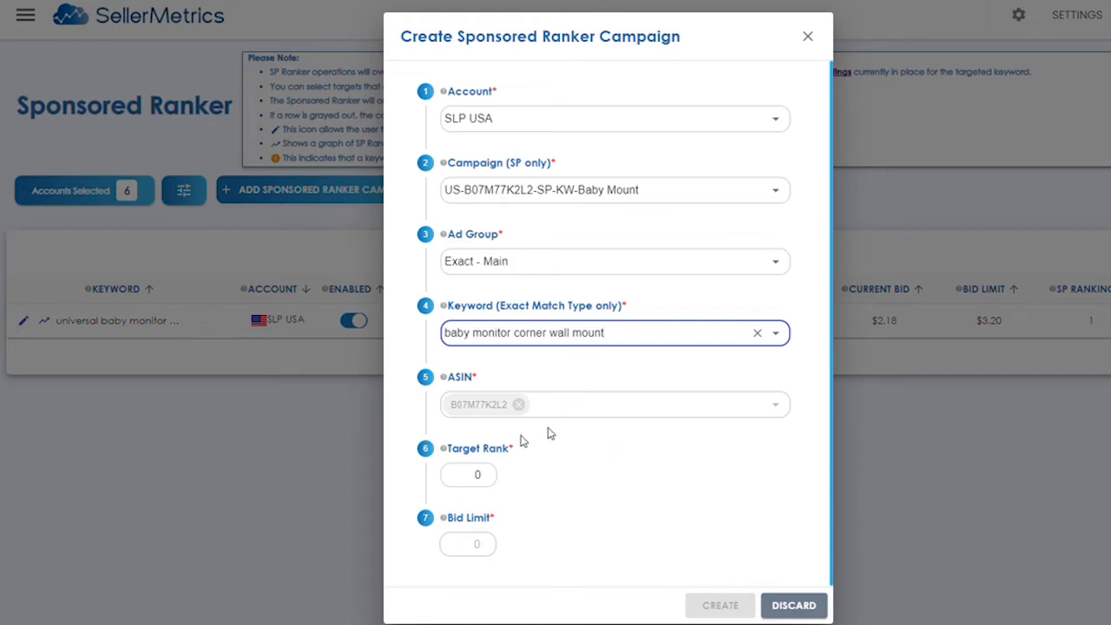
Set the target rank to 1 and the bid limit to 3.2, and create the Sponsored Ranker campaign
double_click(479, 476)
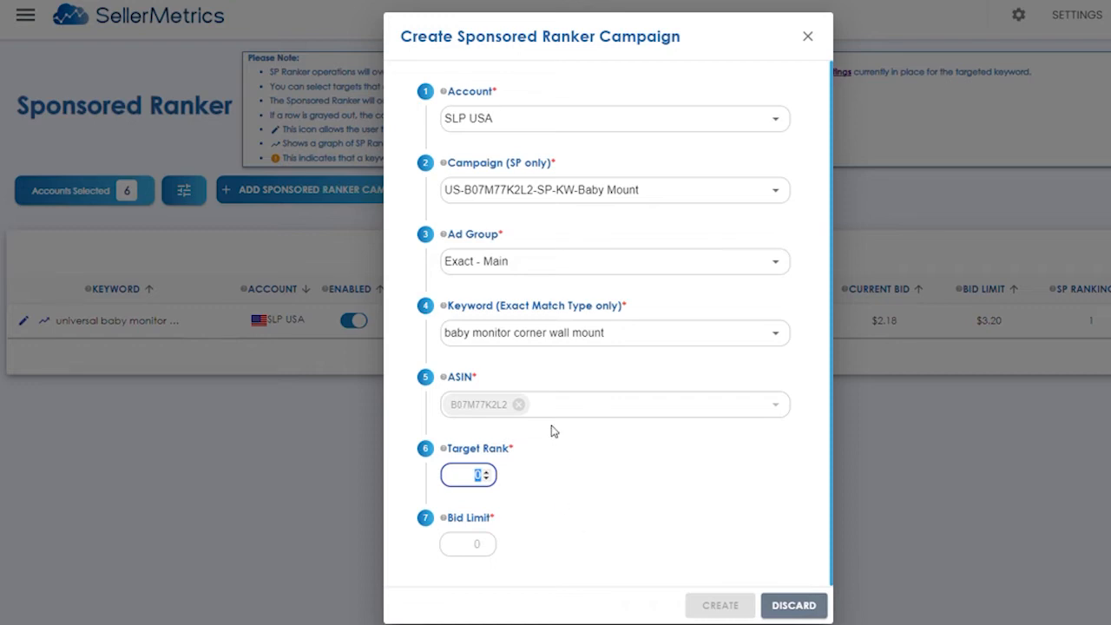
type("1")
key("Tab")
key("Tab")
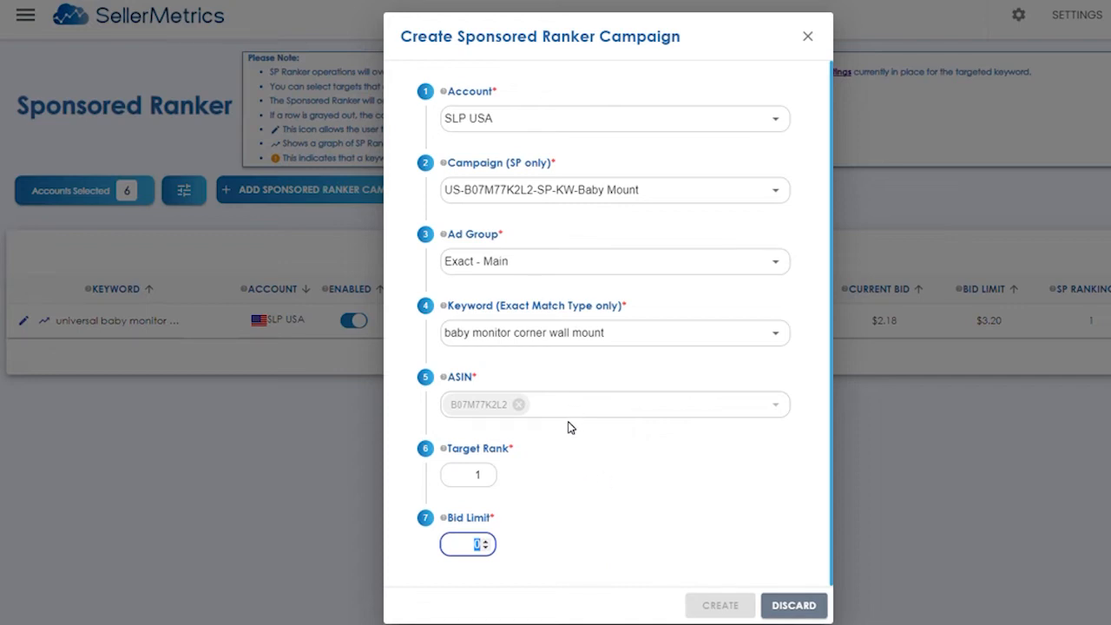
type("3.2")
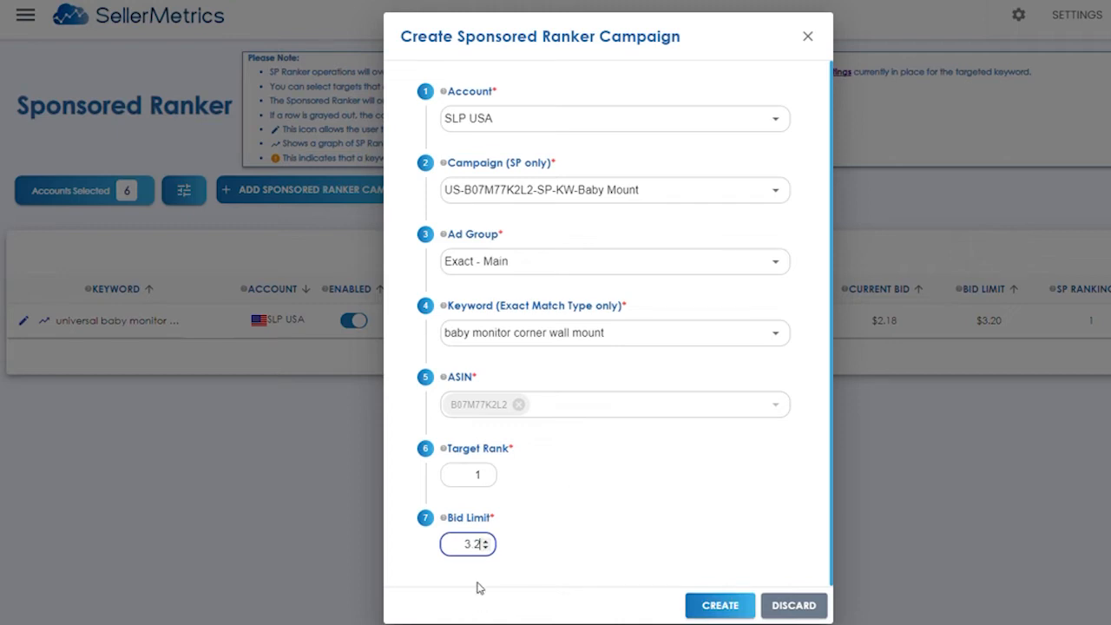
left_click(712, 608)
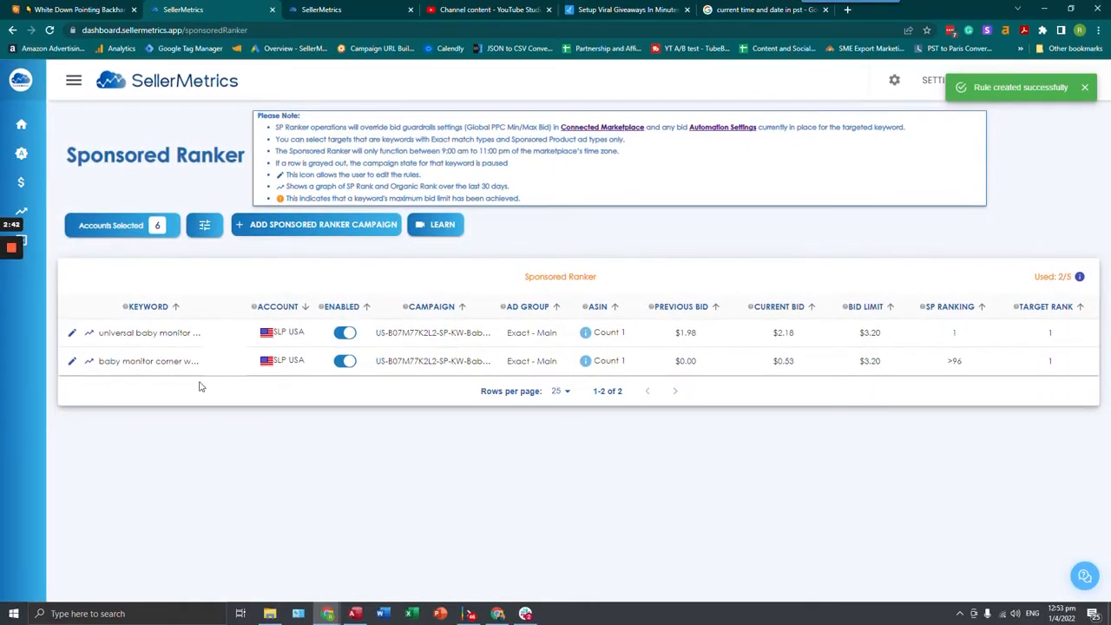
Review the rule settings of the baby monitor corner wall mount keyword and close them without changes
left_click(72, 361)
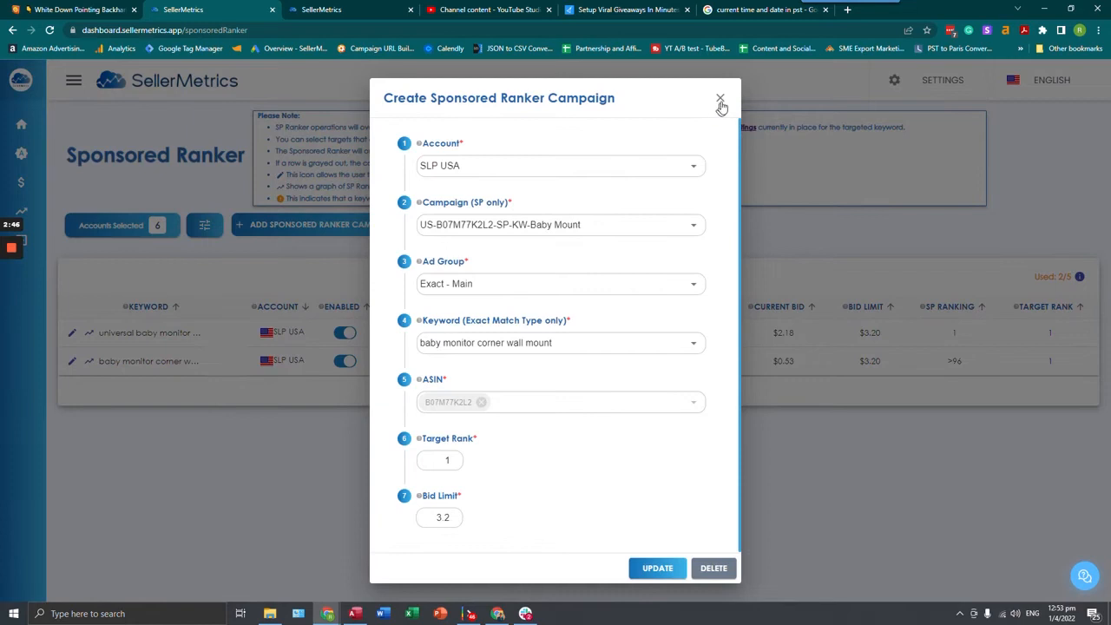
left_click(720, 97)
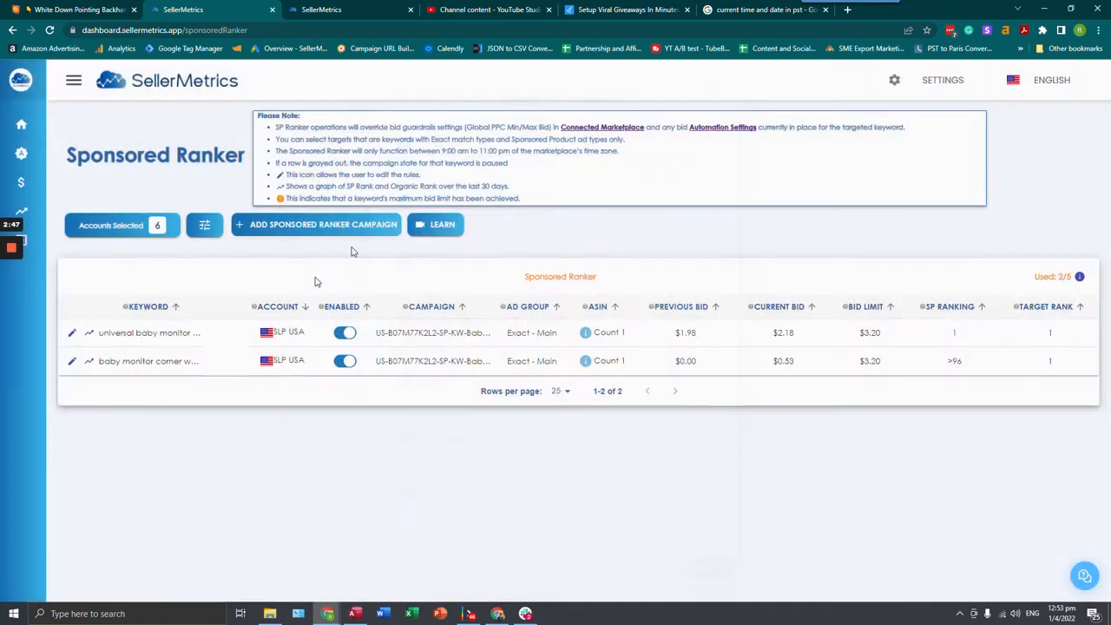
Open the Amazon search results for the baby monitor corner wall mount keyword and set the delivery location to US zip code 10001
left_click(173, 368)
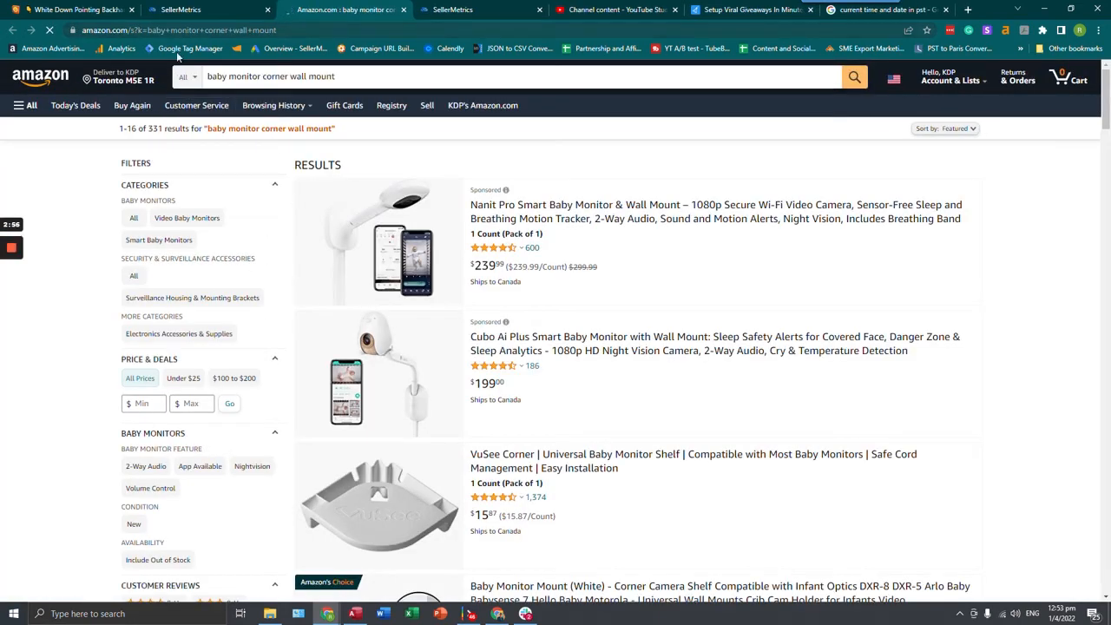
left_click(122, 78)
left_click(523, 356)
type("10001")
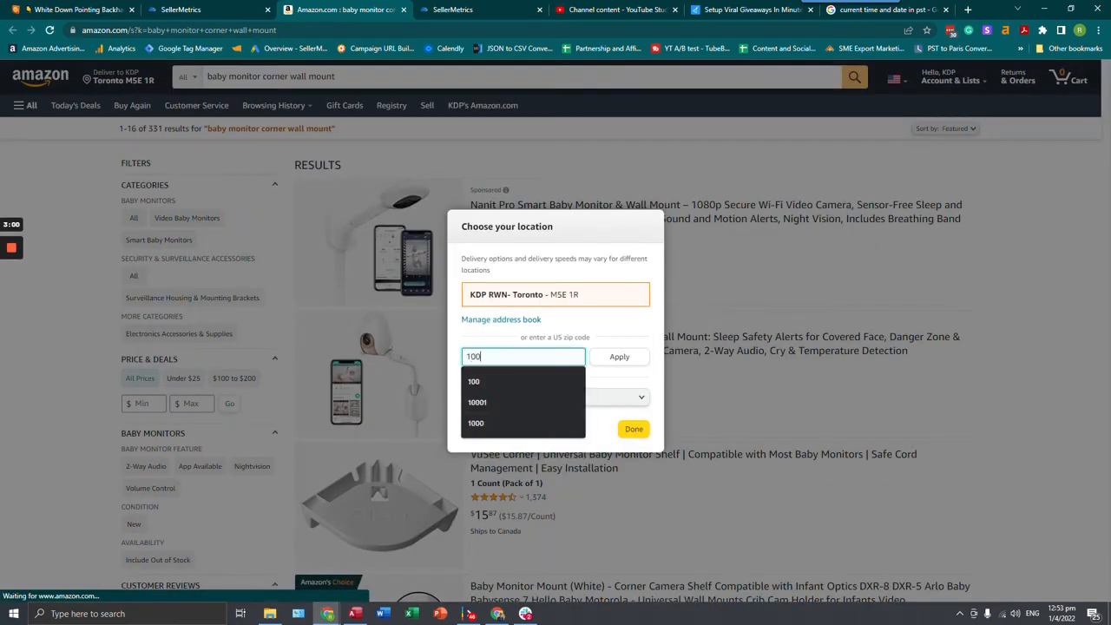
left_click(637, 361)
left_click(618, 380)
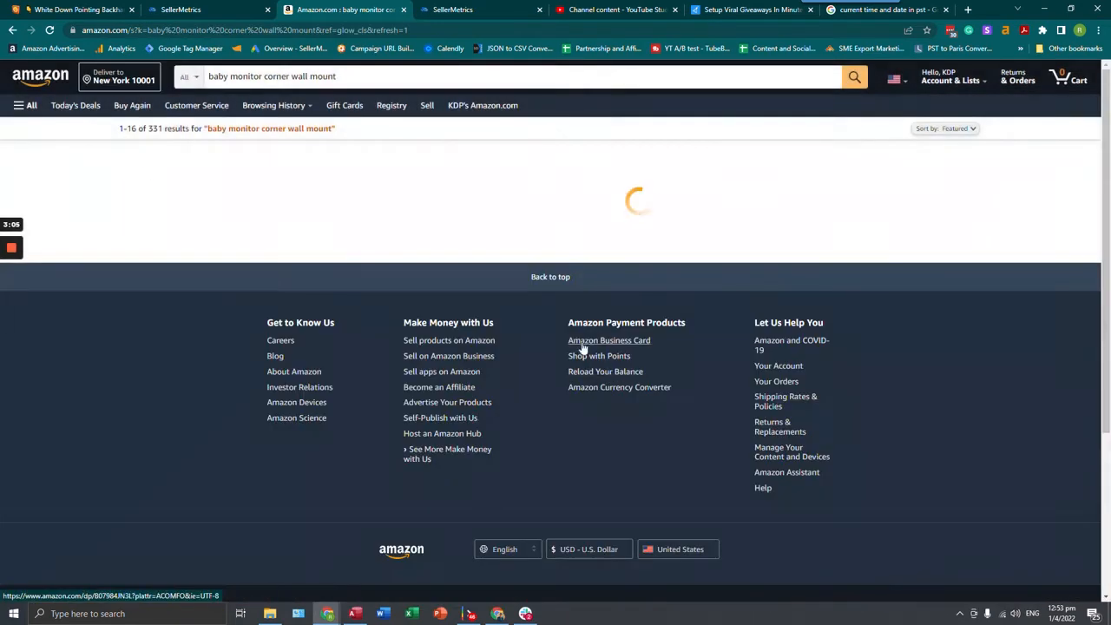
Examine the sponsored placements in the Amazon results, checking back against the keyword's row in the SellerMetrics Sponsored Ranker table
scroll(694, 263, "down", 2)
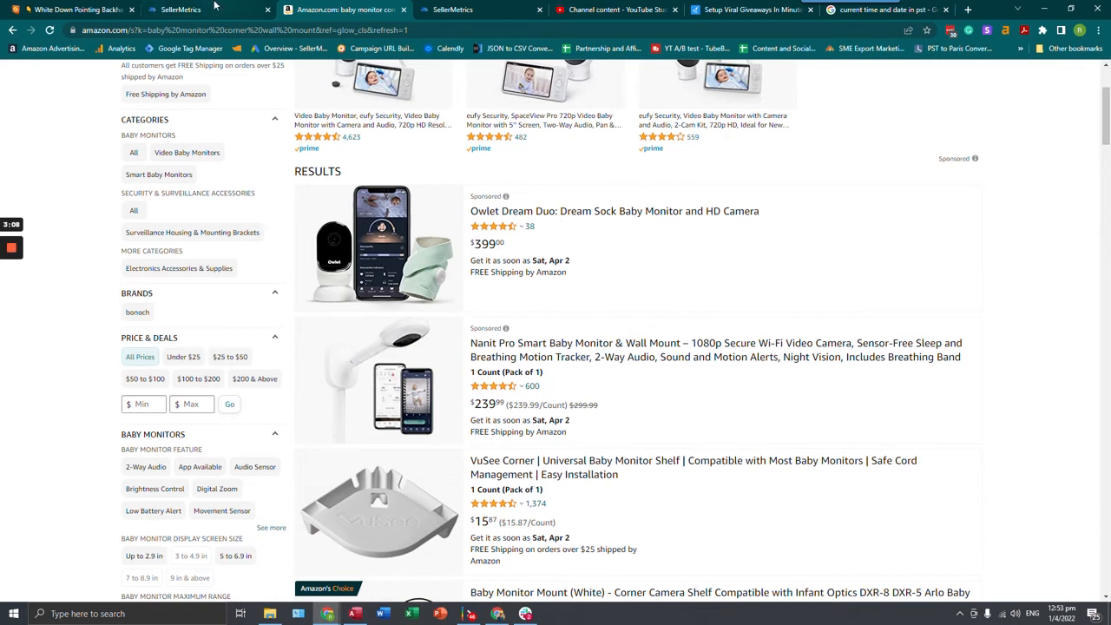
left_click(222, 8)
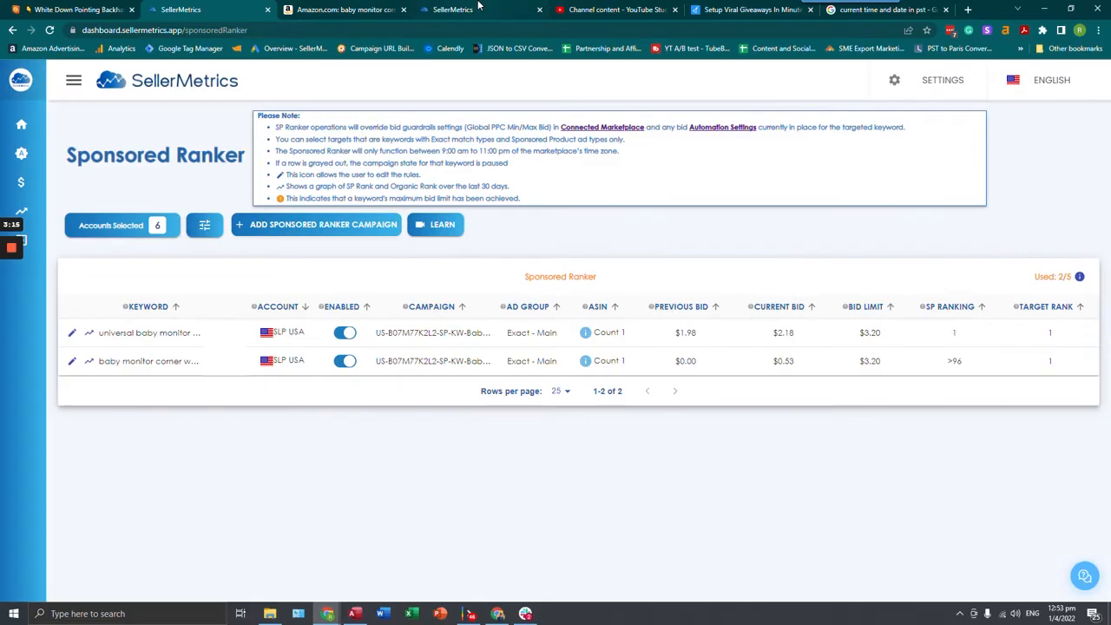
left_click(352, 9)
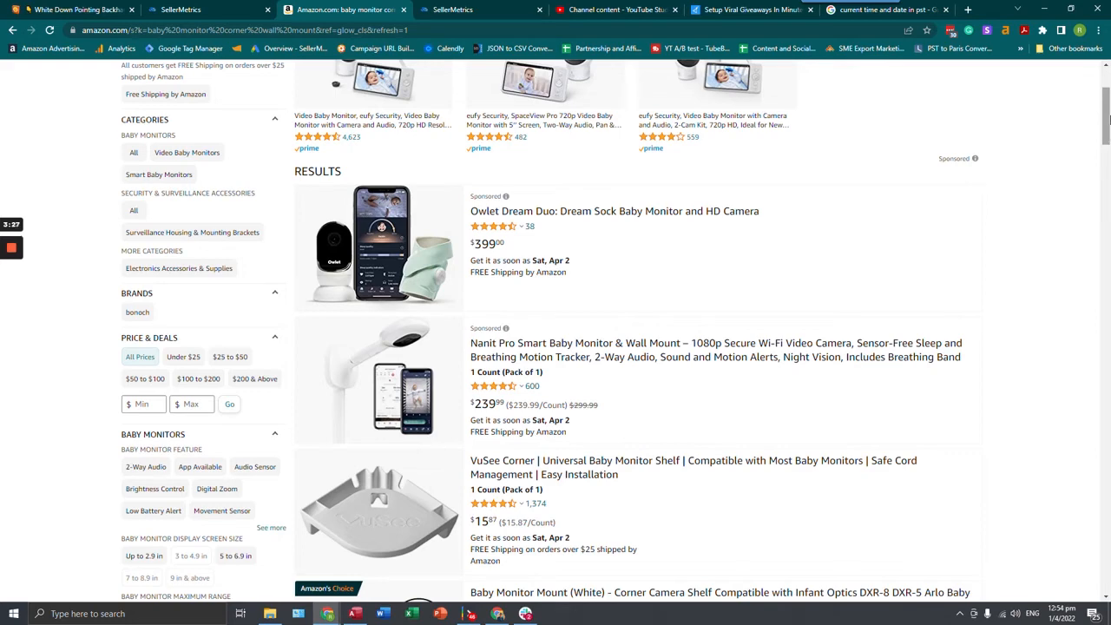
left_click_drag(1107, 122, 1096, 99)
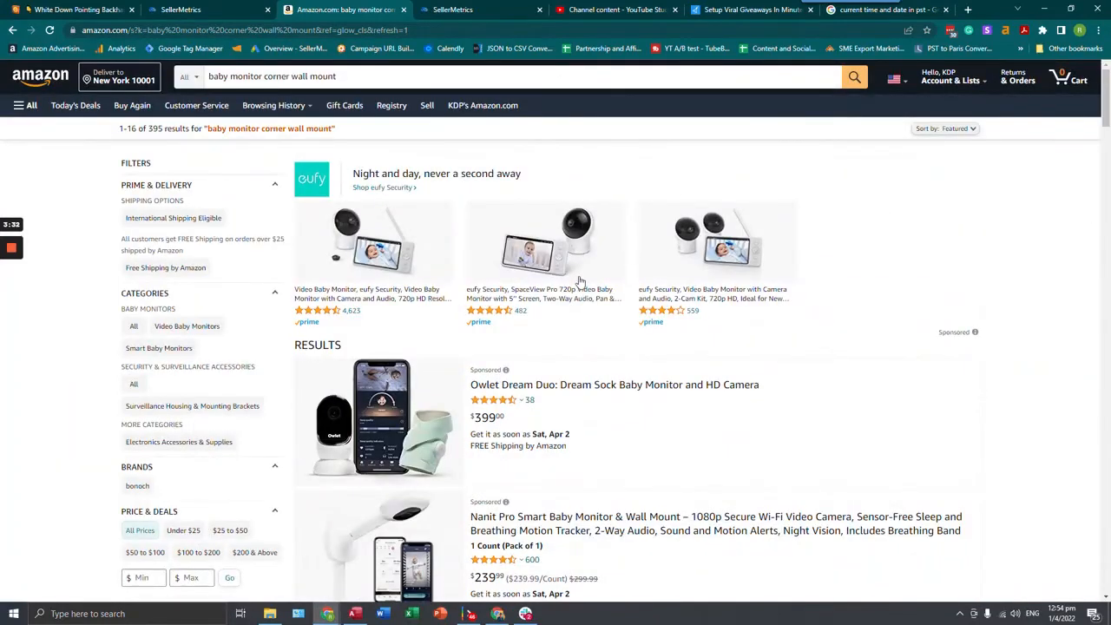
scroll(483, 501, "down", 1)
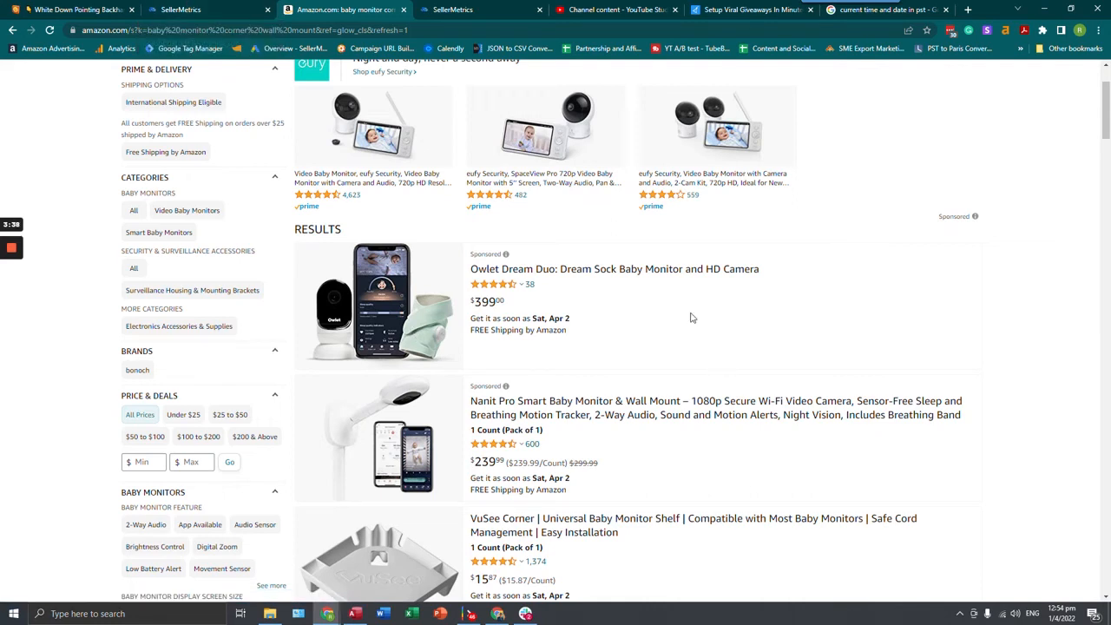
Return to the SellerMetrics Sponsored Ranker page and view the information on the used campaign allowance
left_click(223, 5)
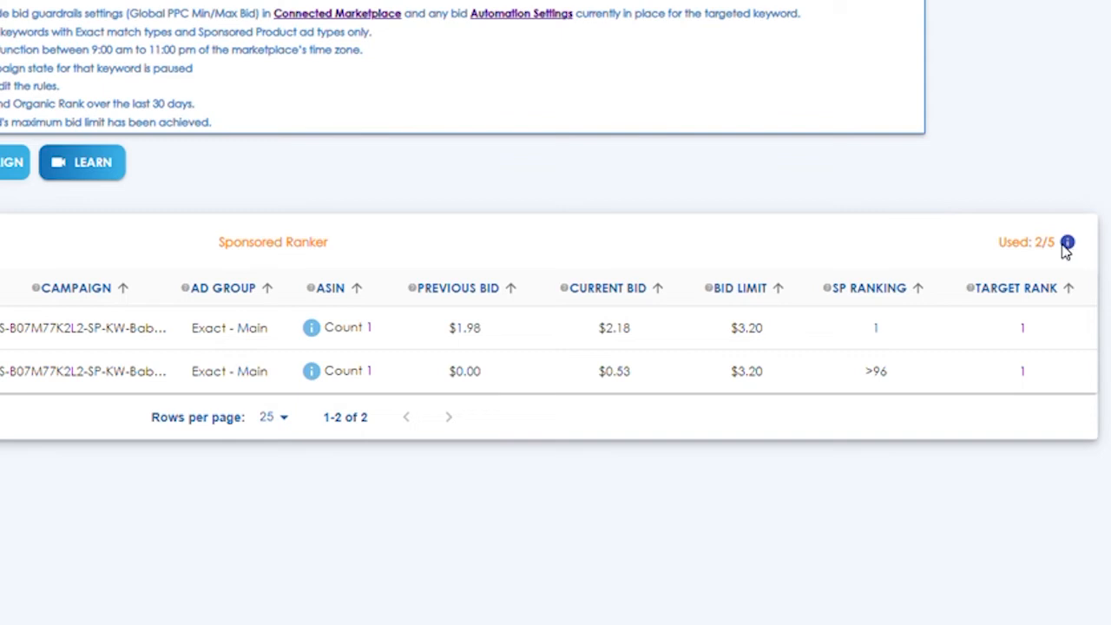
mouse_move(1067, 245)
mouse_move(1069, 245)
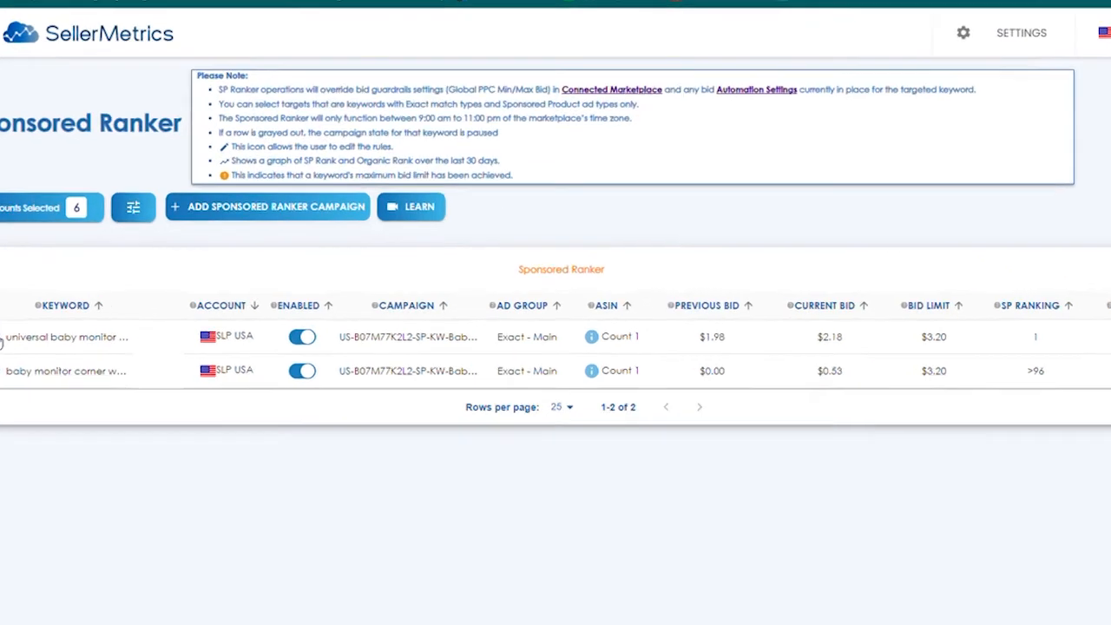
Examine the SP Ranking and Organic Rank on 30 and 31 March in the universal baby monitor mount graph, and close it
left_click(89, 334)
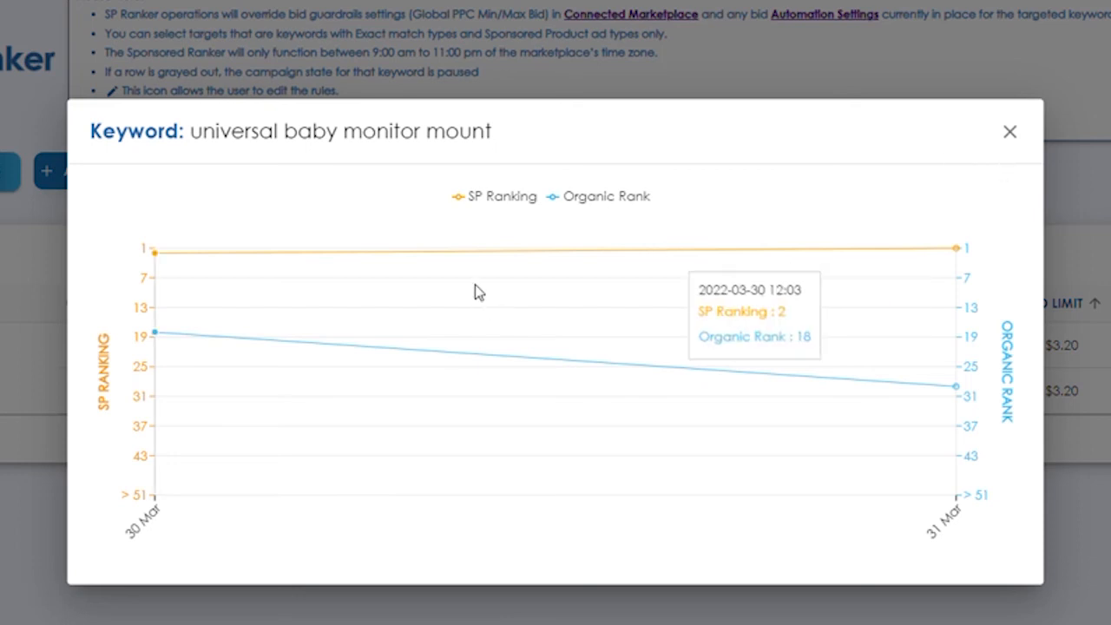
mouse_move(156, 260)
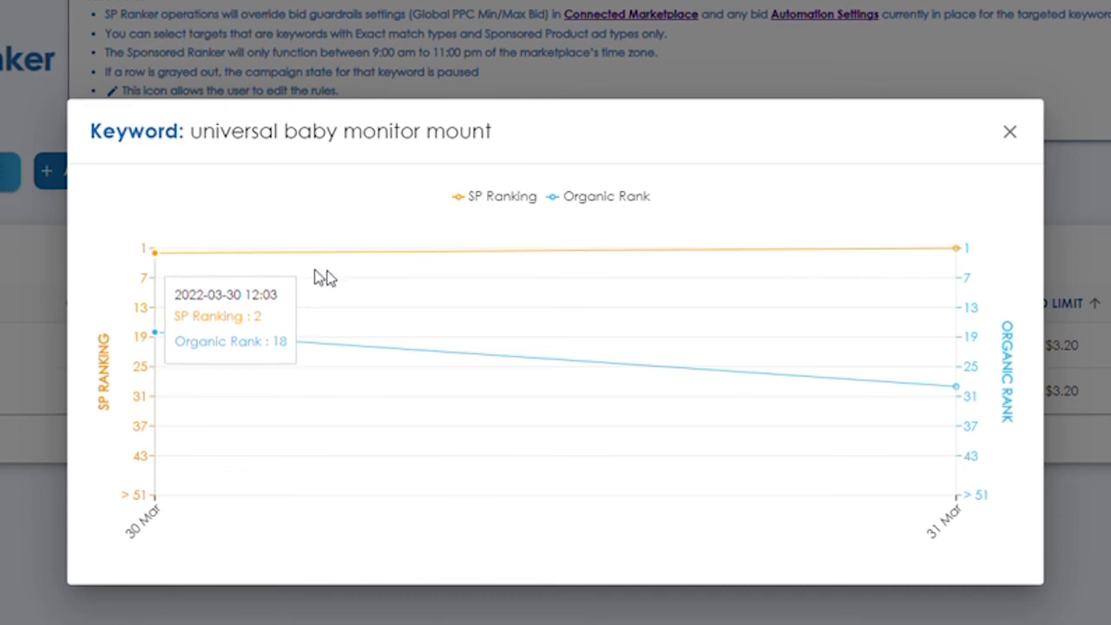
mouse_move(955, 265)
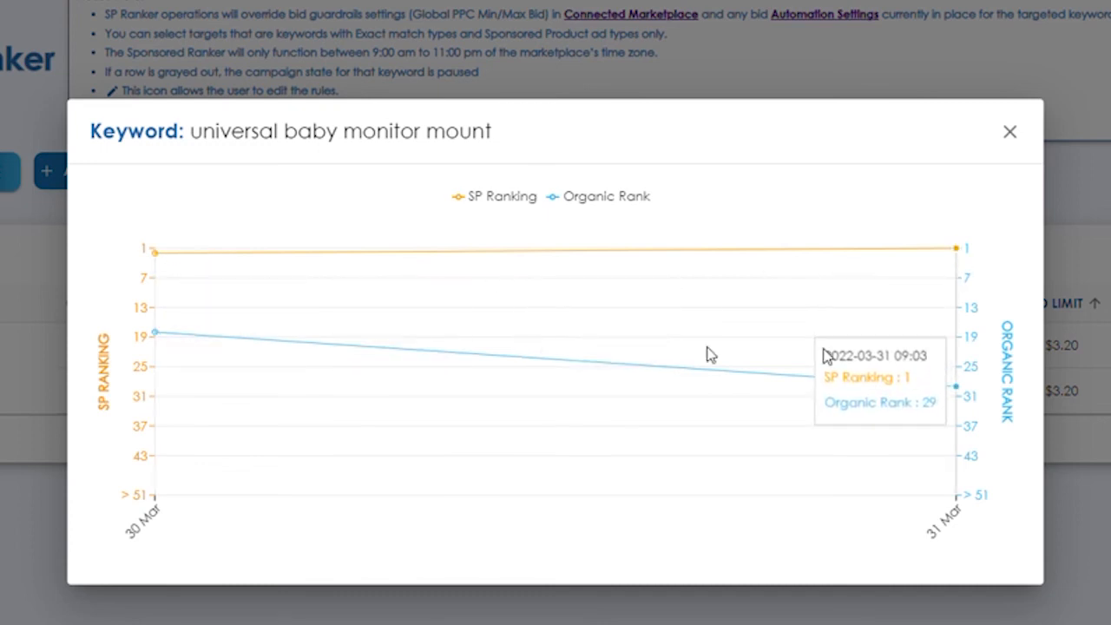
mouse_move(193, 321)
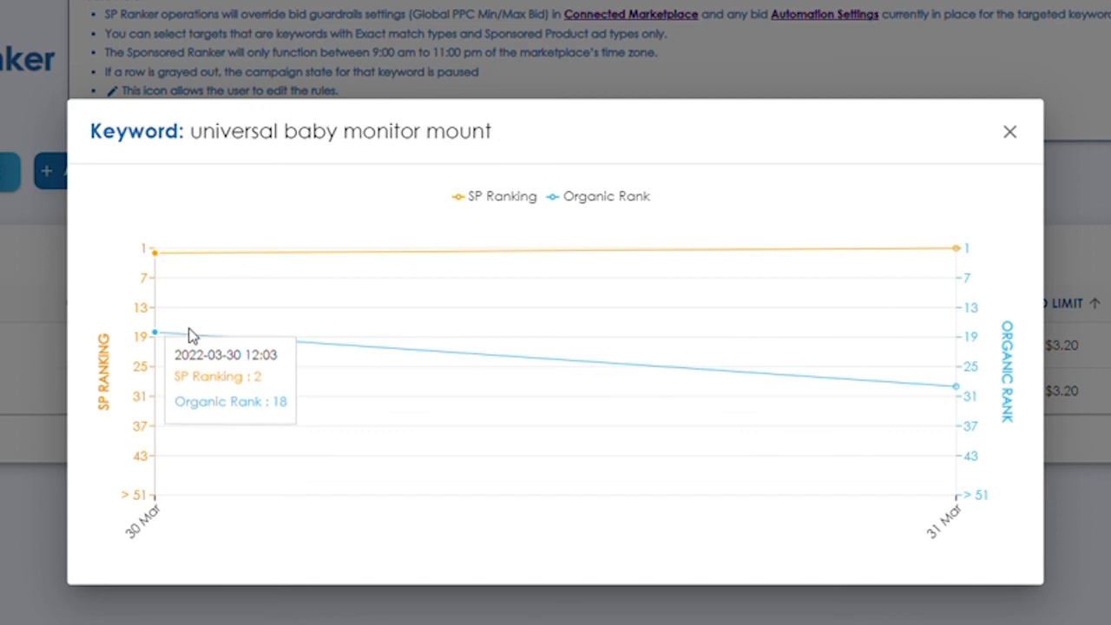
mouse_move(830, 335)
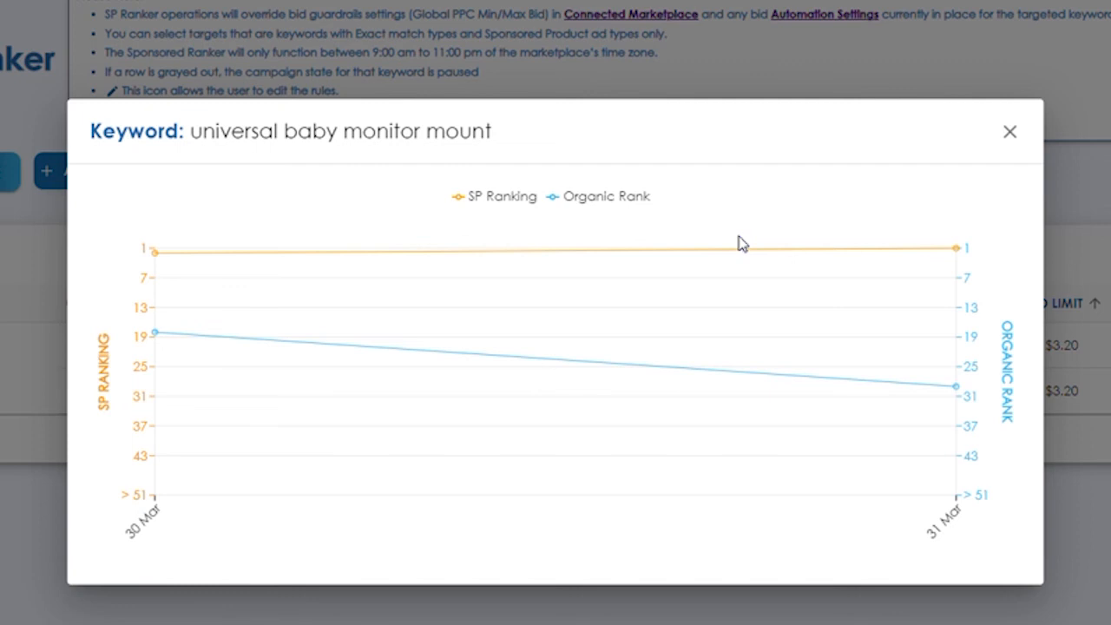
left_click(1014, 137)
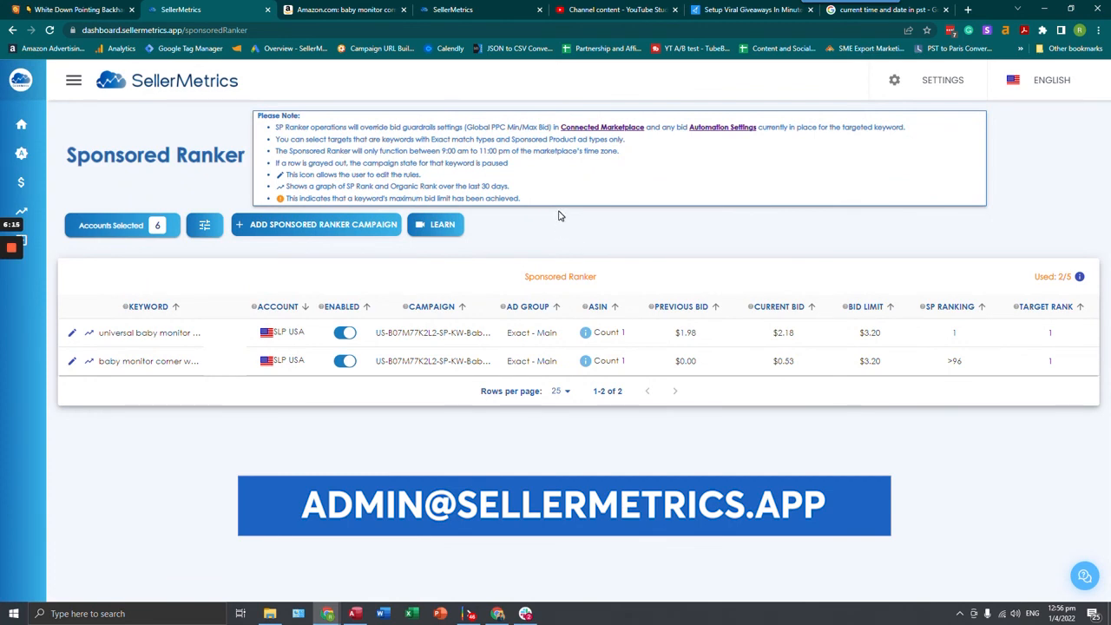
mouse_move(14, 251)
left_click(13, 251)
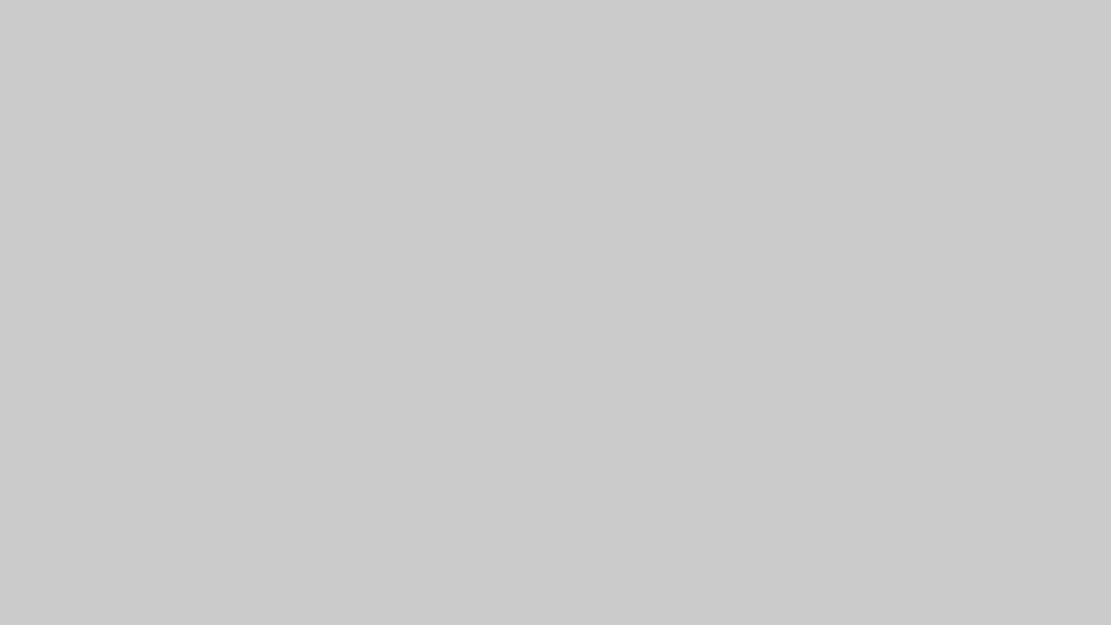